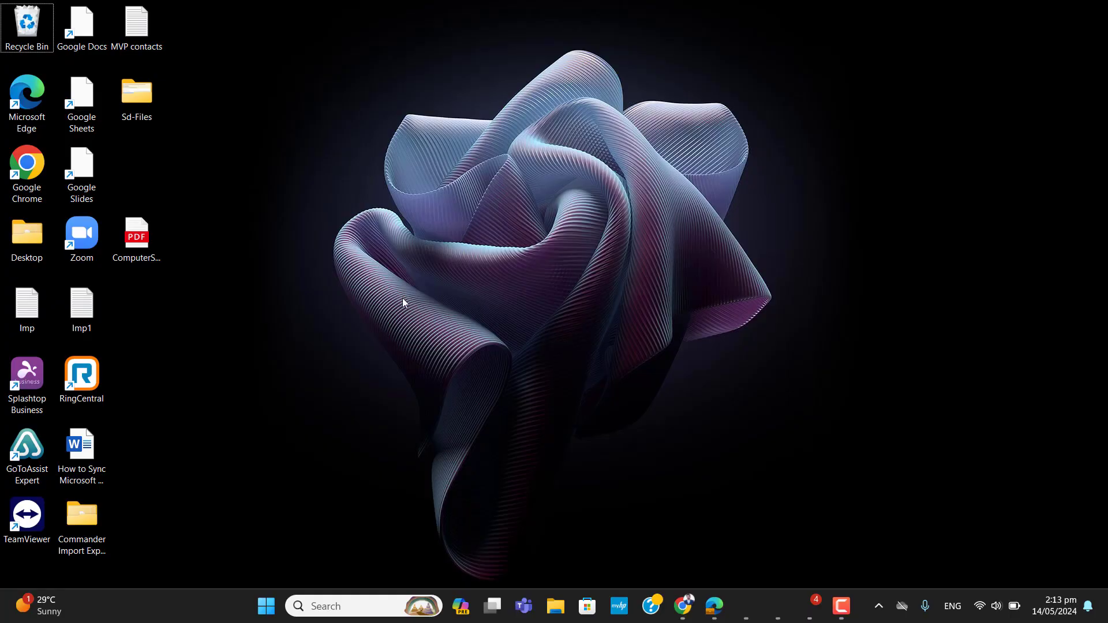
- Open the ComputerScienceResumedocx PDF in Edge full-screen and scroll through the resume
double_click(146, 248)
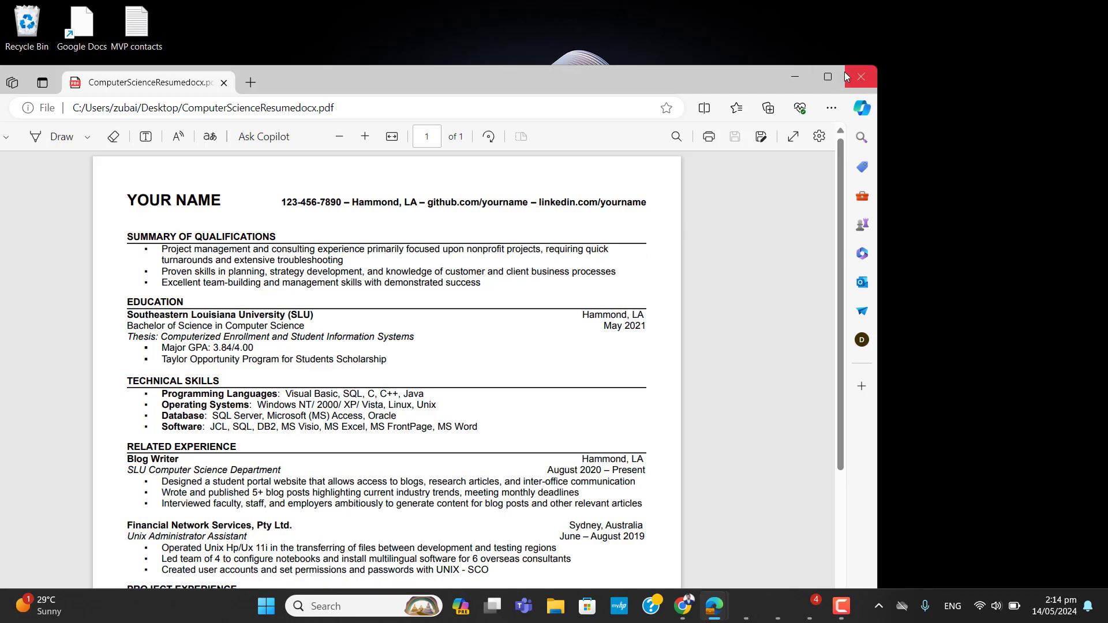
click(829, 77)
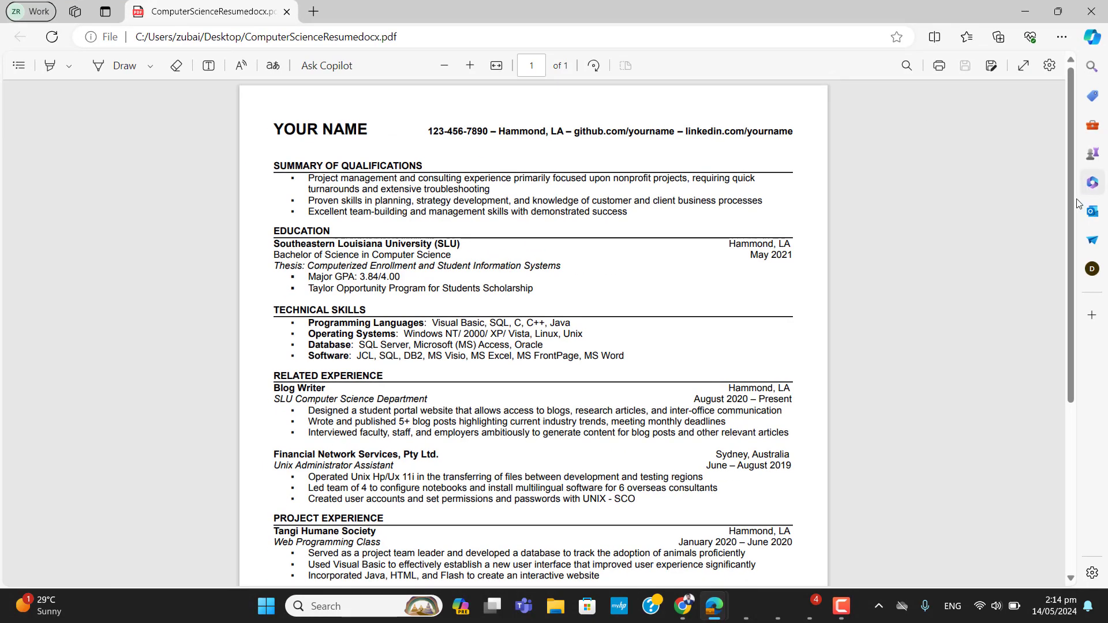
drag(1070, 202, 1054, 418)
scroll(545, 162, up, 5)
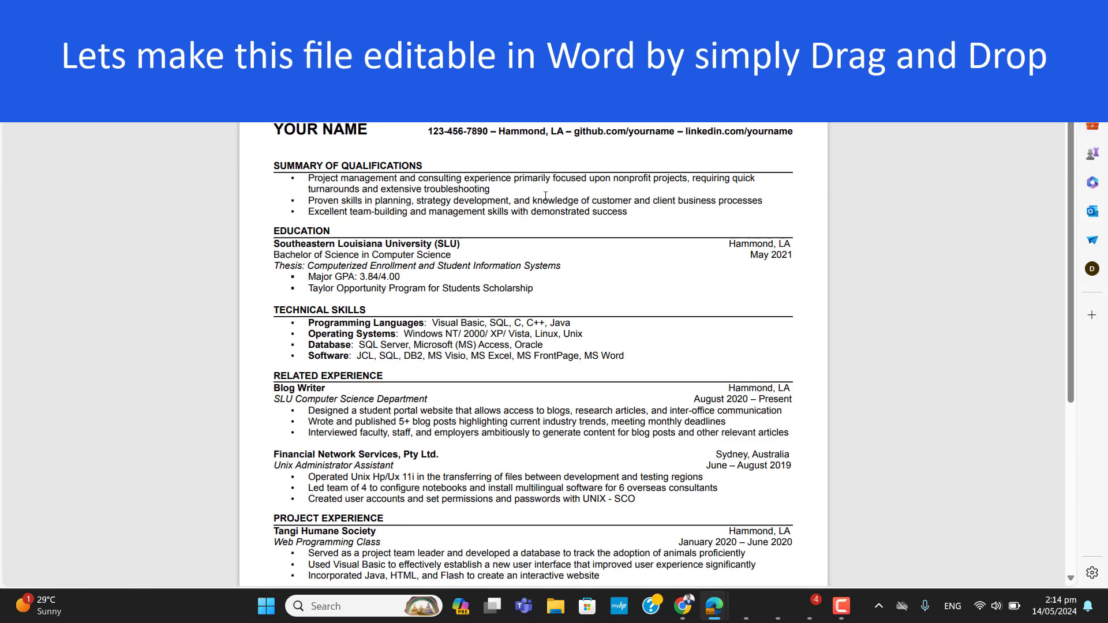
- Select passages in the summary, Education, Database, Interviewed, Led team and Blog Writer lines
drag(543, 201, 441, 212)
drag(505, 283, 295, 277)
drag(452, 344, 348, 350)
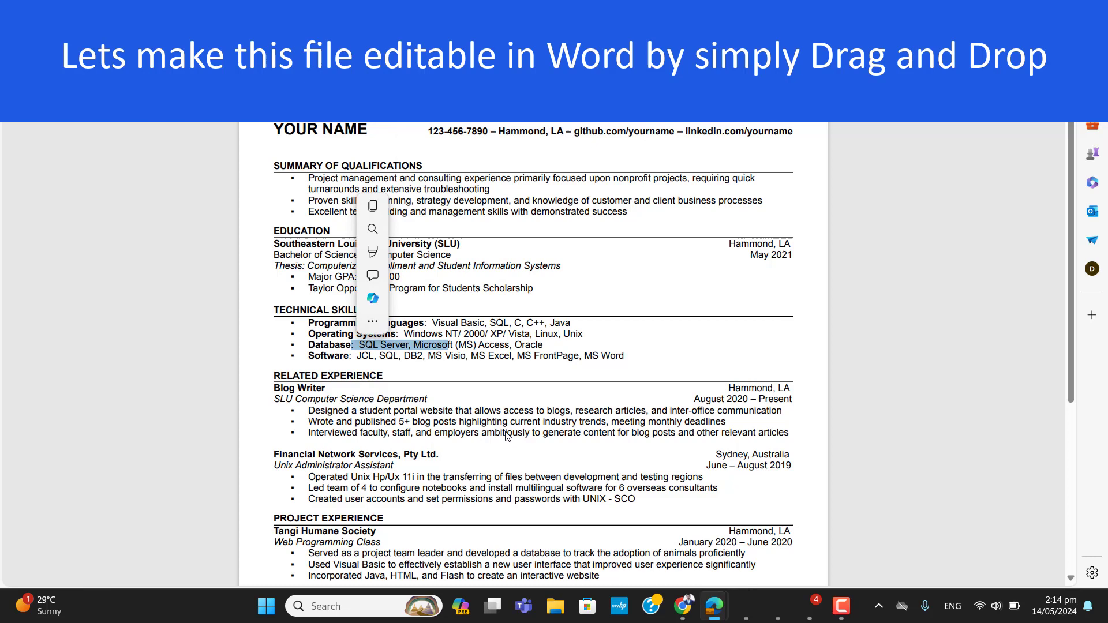
drag(508, 433, 388, 433)
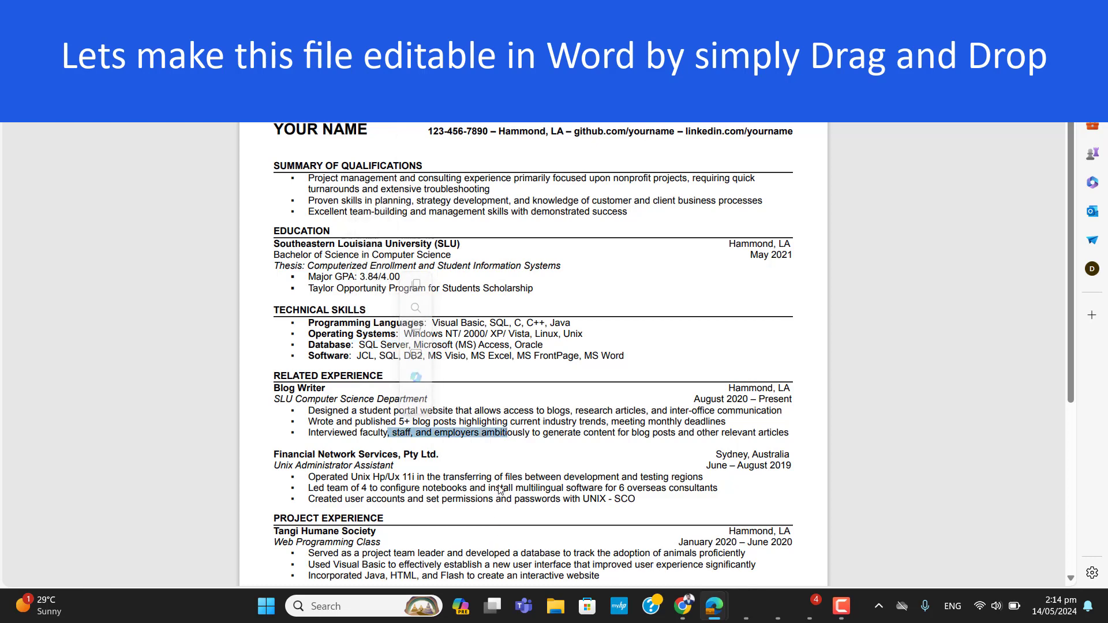
drag(503, 488, 435, 488)
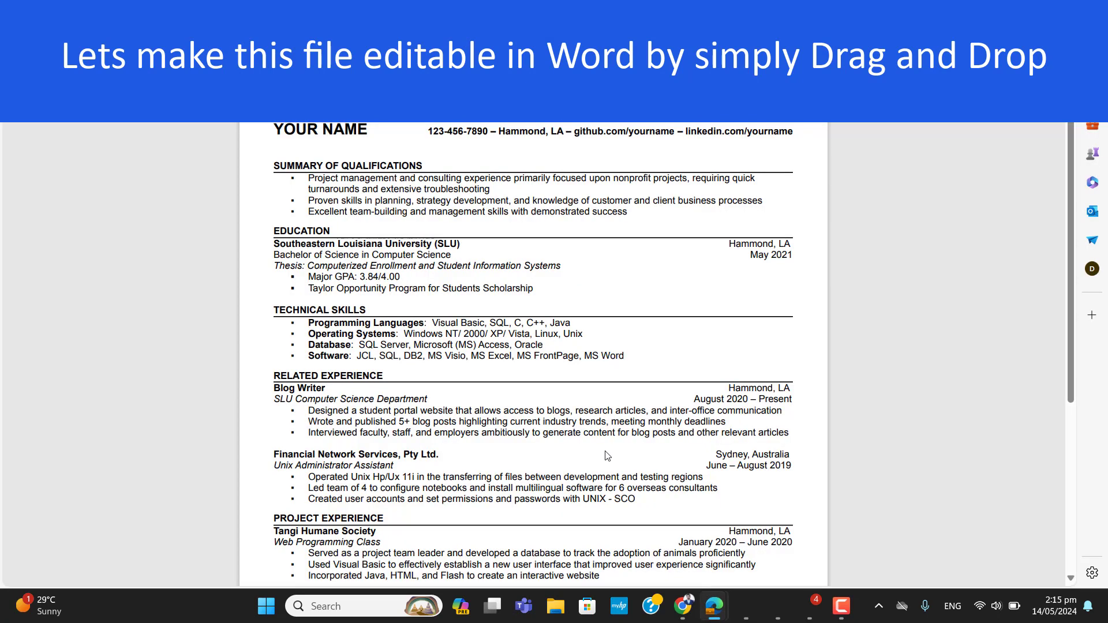
drag(436, 416, 578, 440)
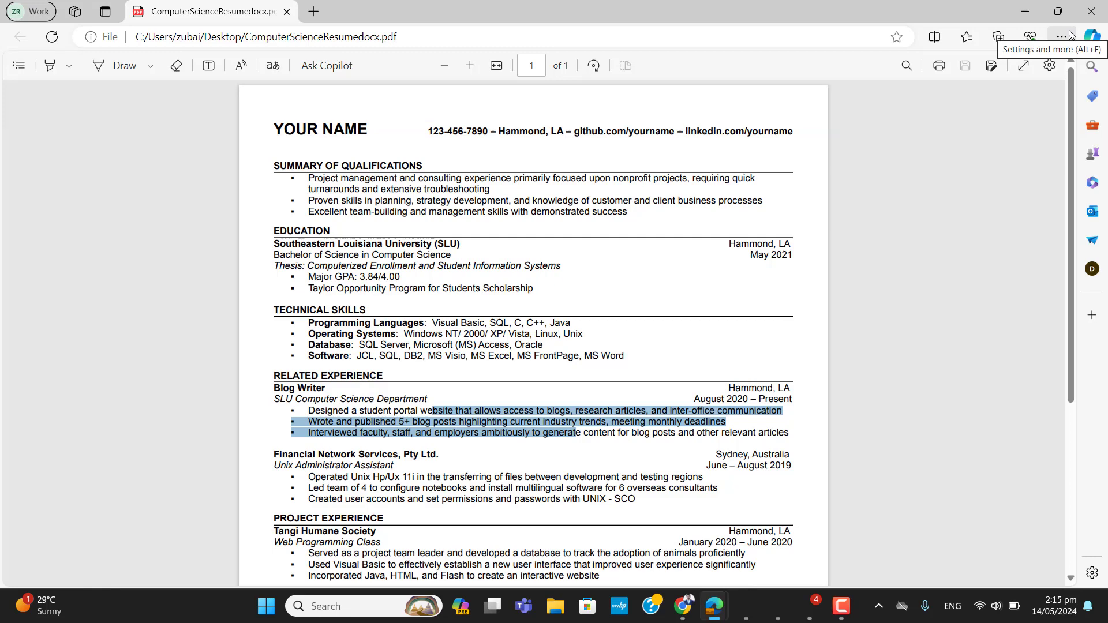
- Launch Word by searching 'word' and arrange it beside the windowed PDF viewer
click(1059, 11)
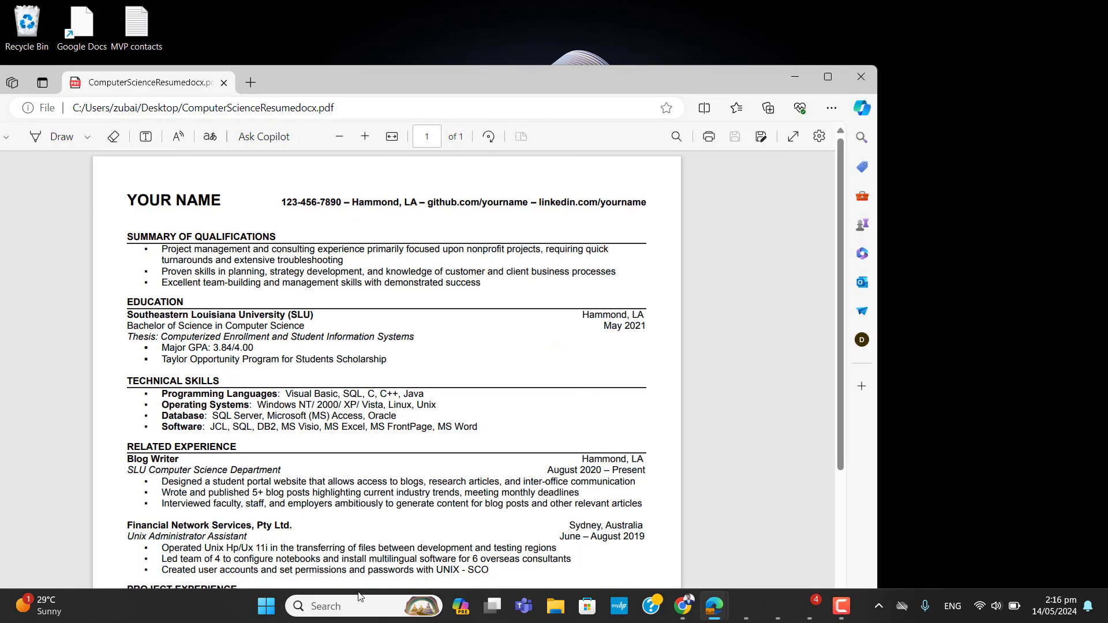
click(337, 607)
text(word)
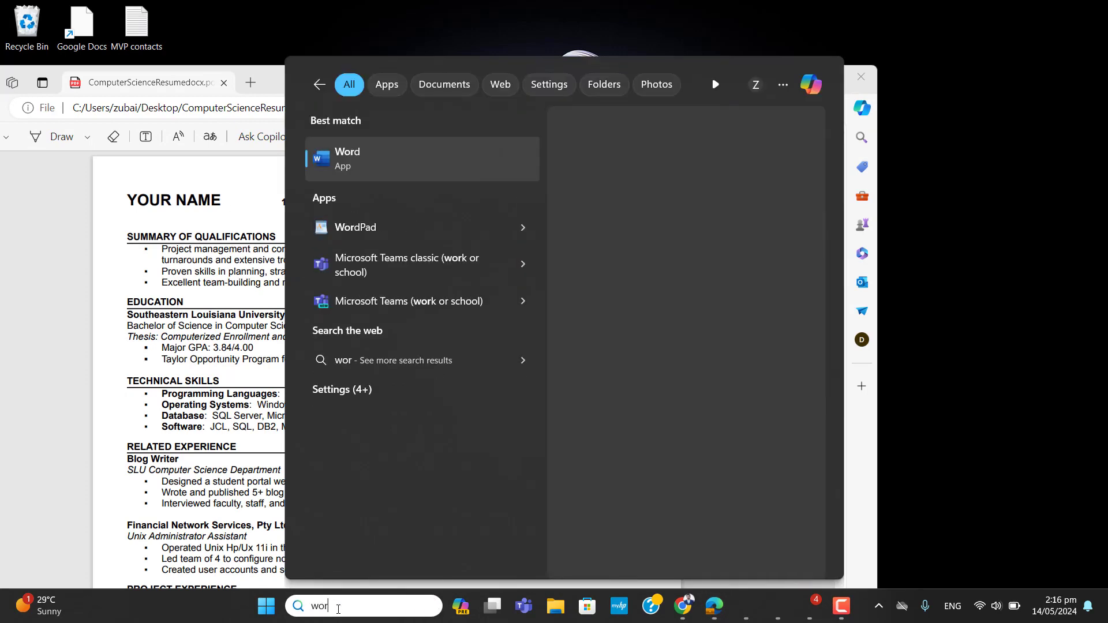
click(421, 163)
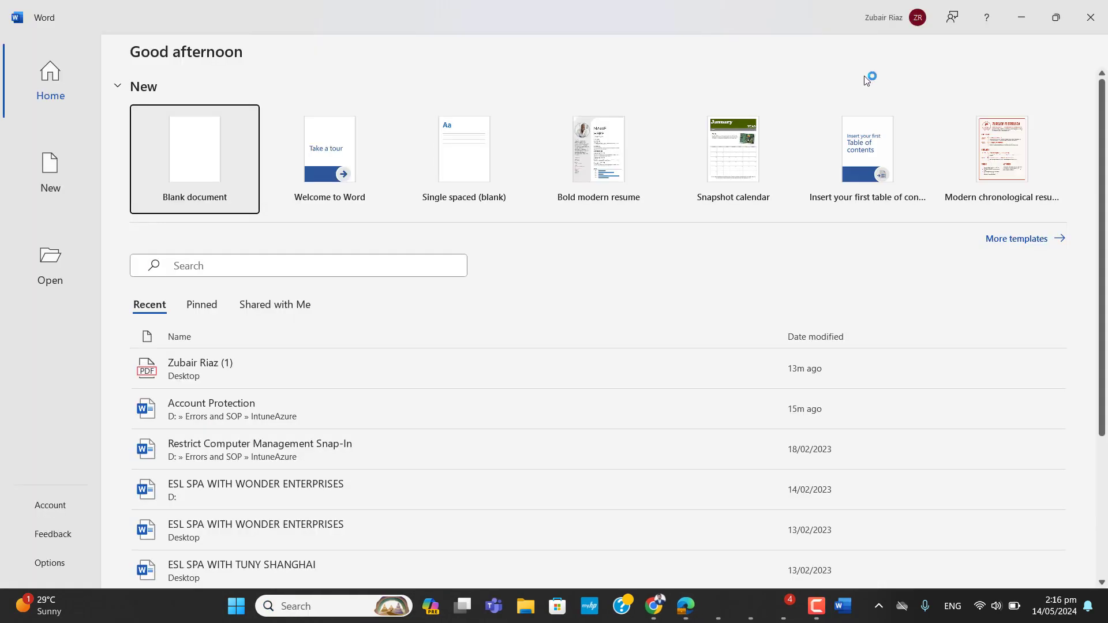
click(1056, 19)
click(87, 69)
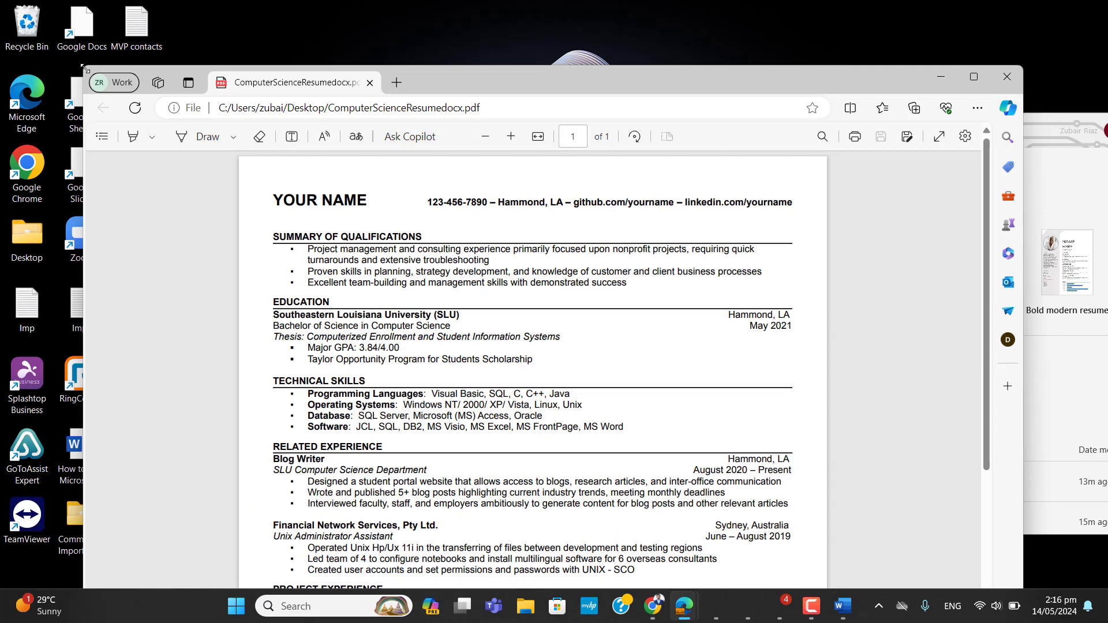
drag(86, 69, 521, 82)
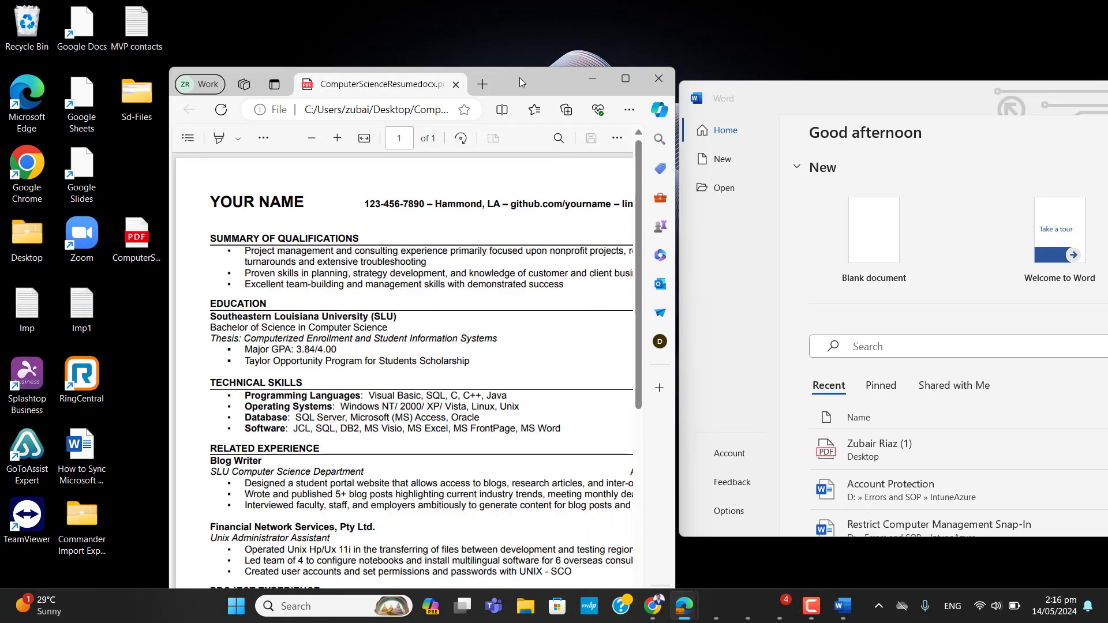
- Drag the resume PDF from the desktop and drop it into the Word window
drag(139, 248, 630, 344)
drag(856, 489, 1050, 432)
drag(978, 451, 874, 467)
drag(964, 463, 993, 444)
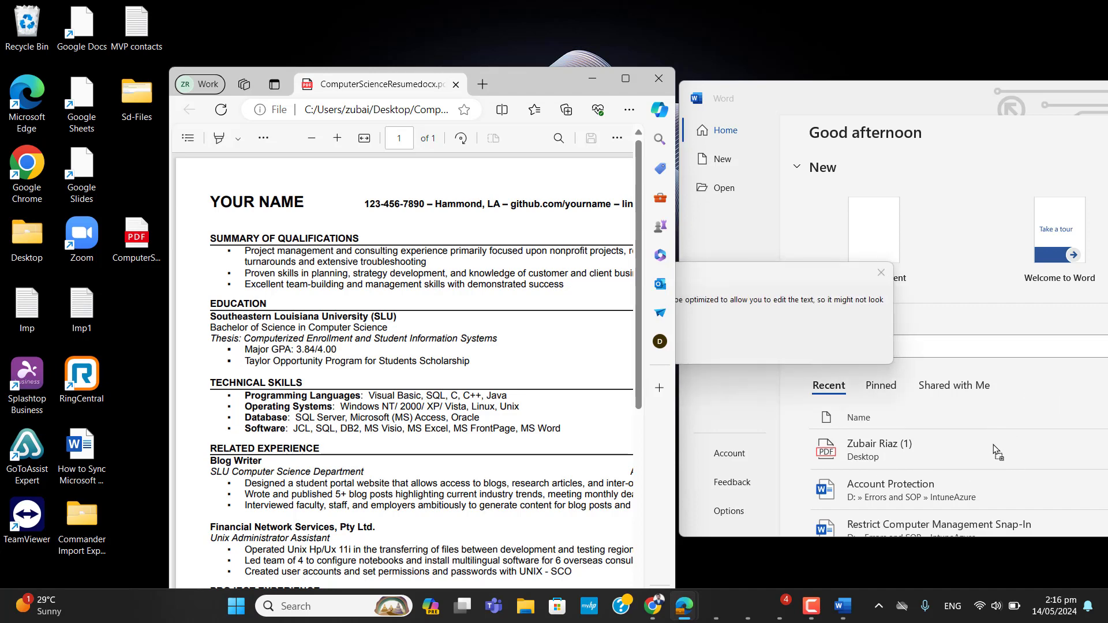
- Confirm the PDF-to-Word conversion, maximize Word, dismiss the view-only notice and enable editing
click(592, 82)
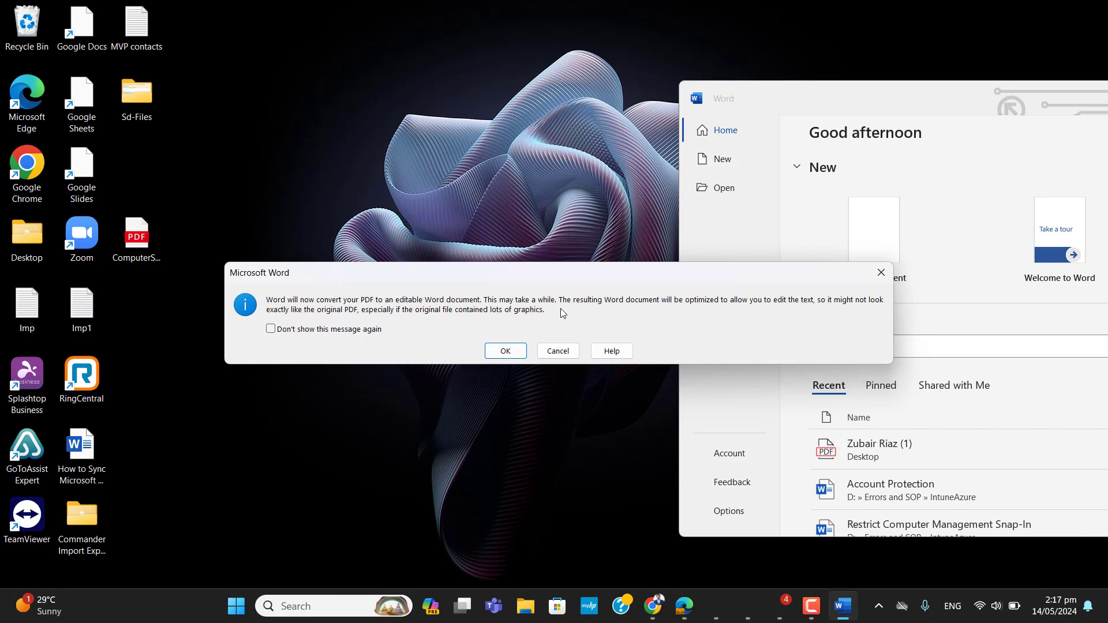
click(494, 355)
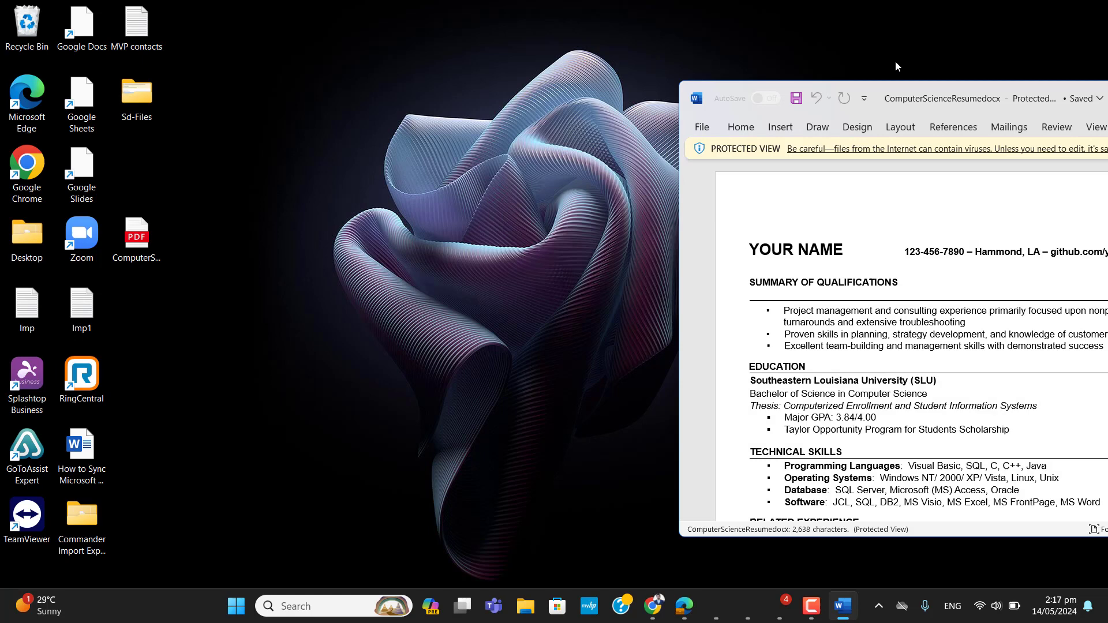
double_click(907, 97)
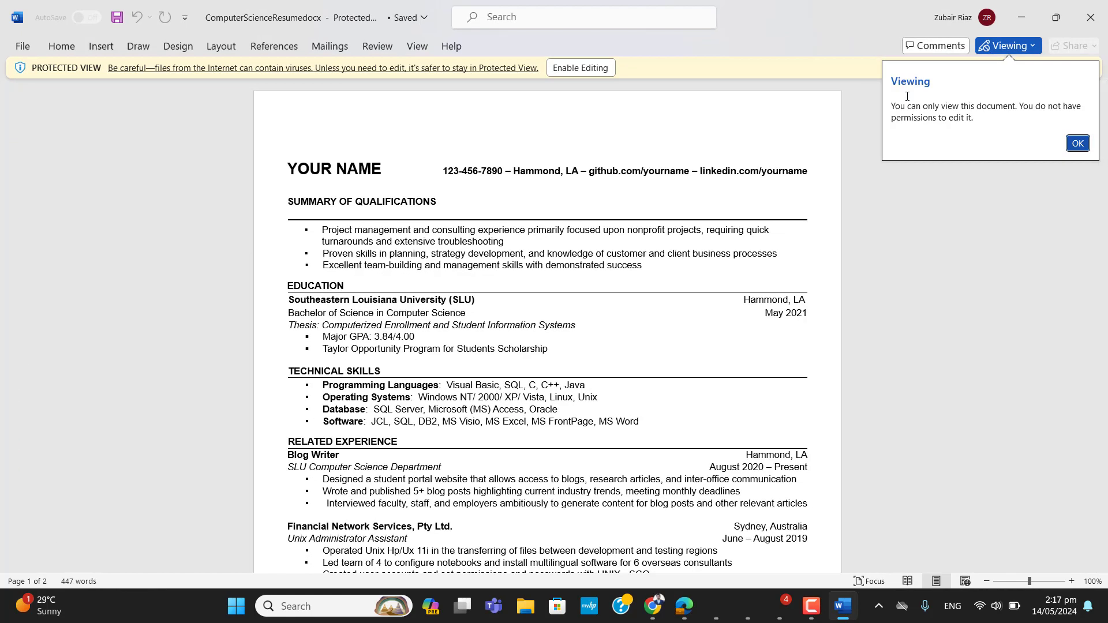
click(1078, 144)
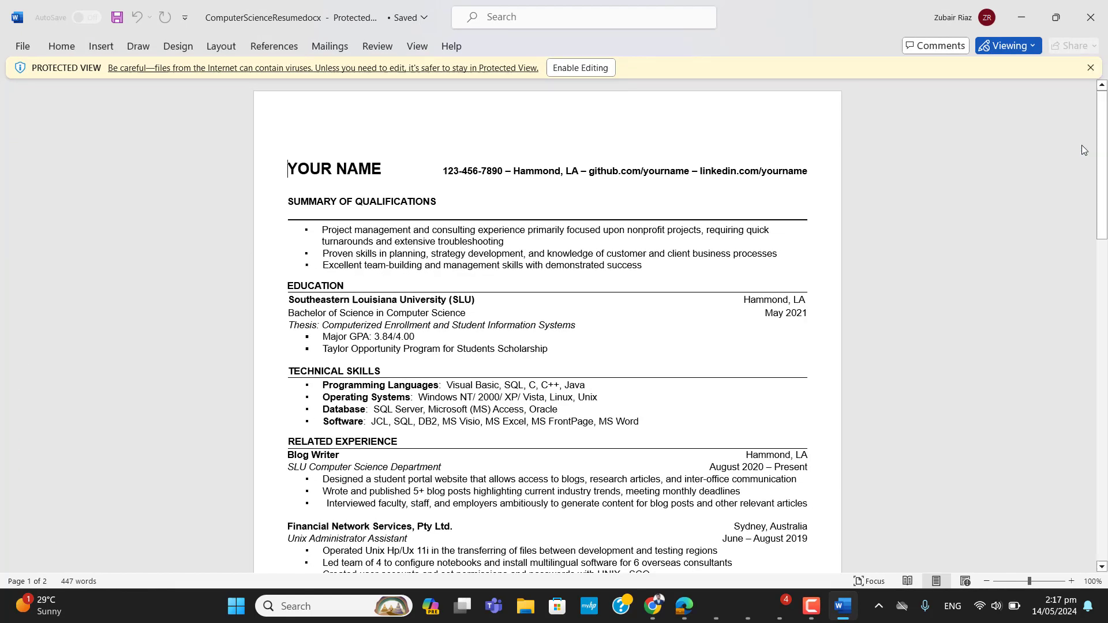
click(569, 72)
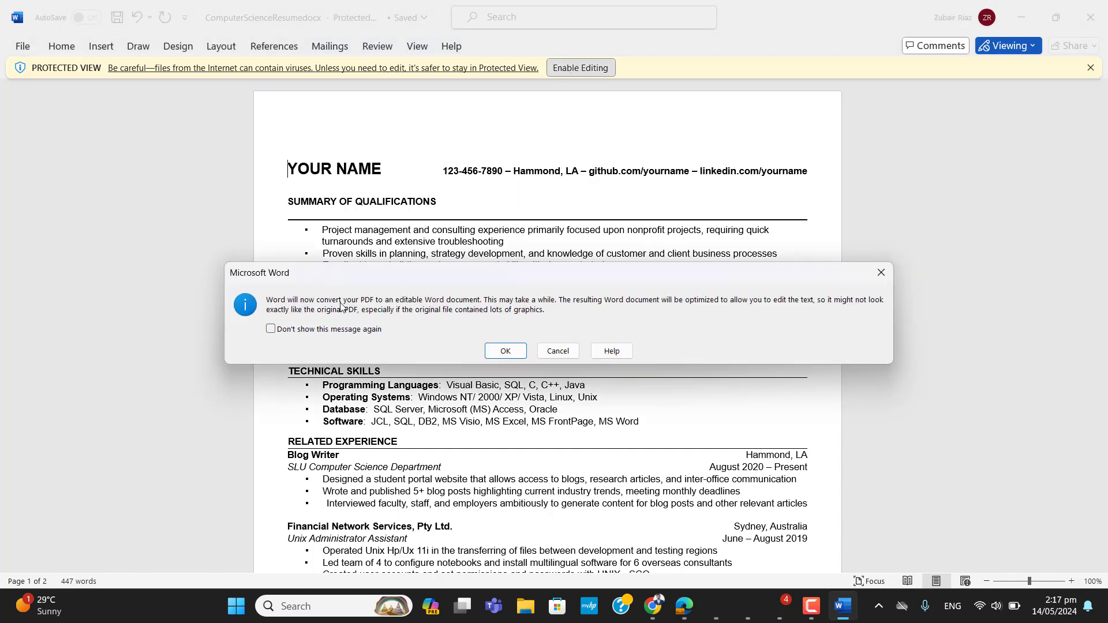
click(504, 351)
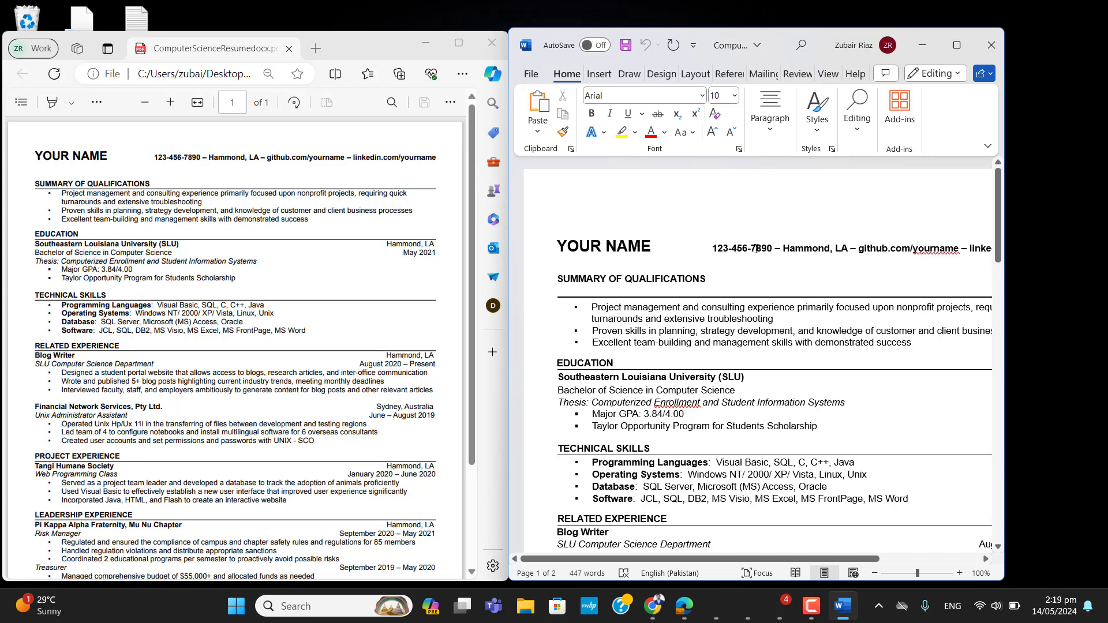
drag(756, 248, 715, 251)
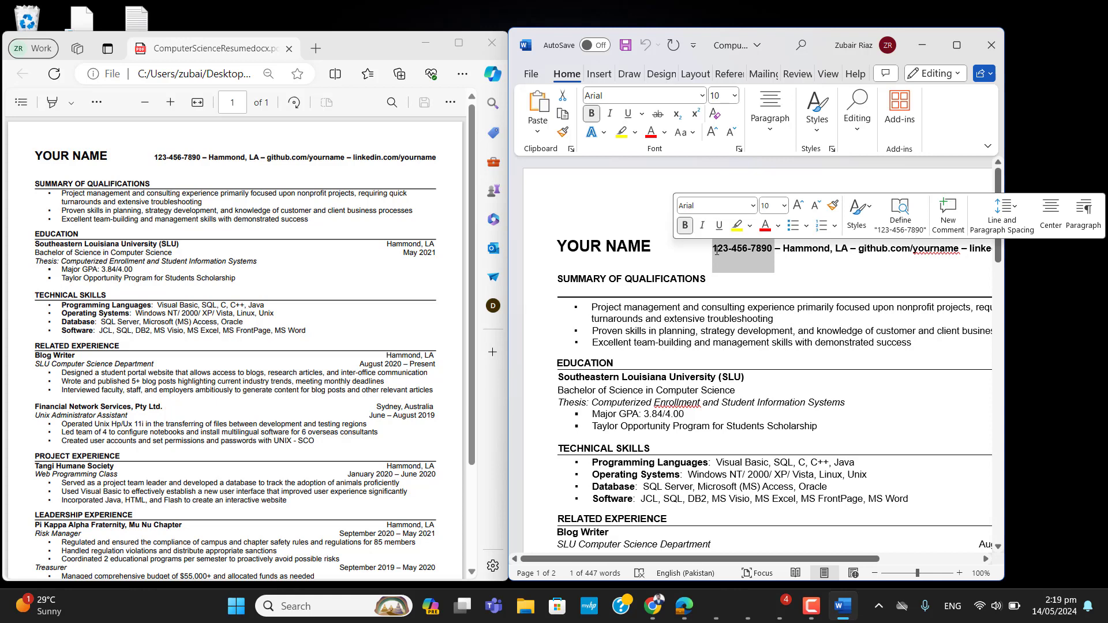
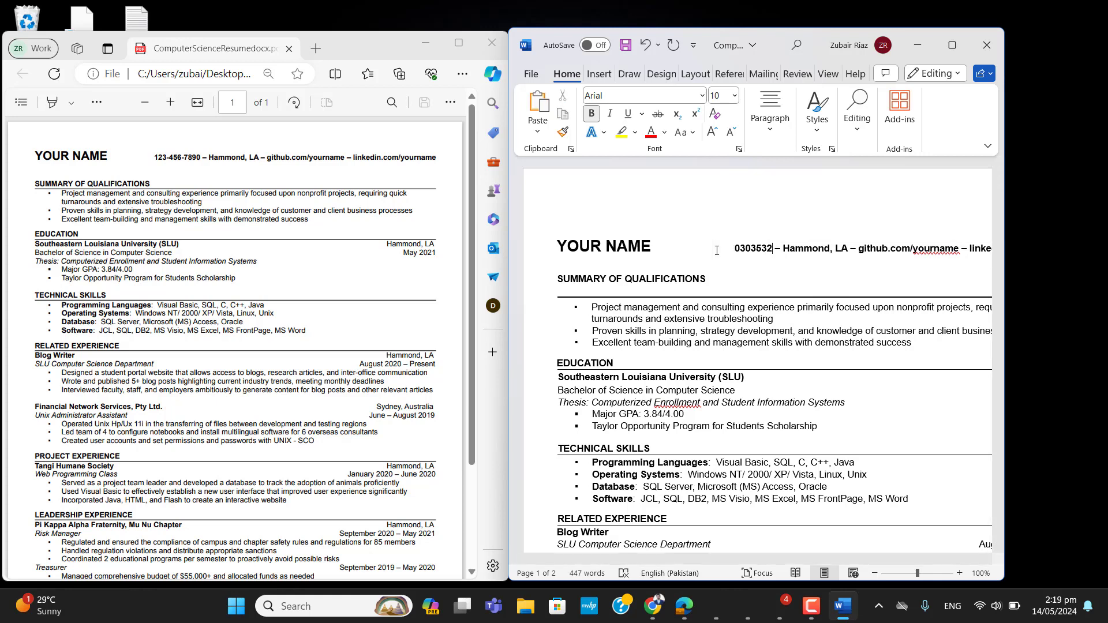
drag(652, 249, 555, 246)
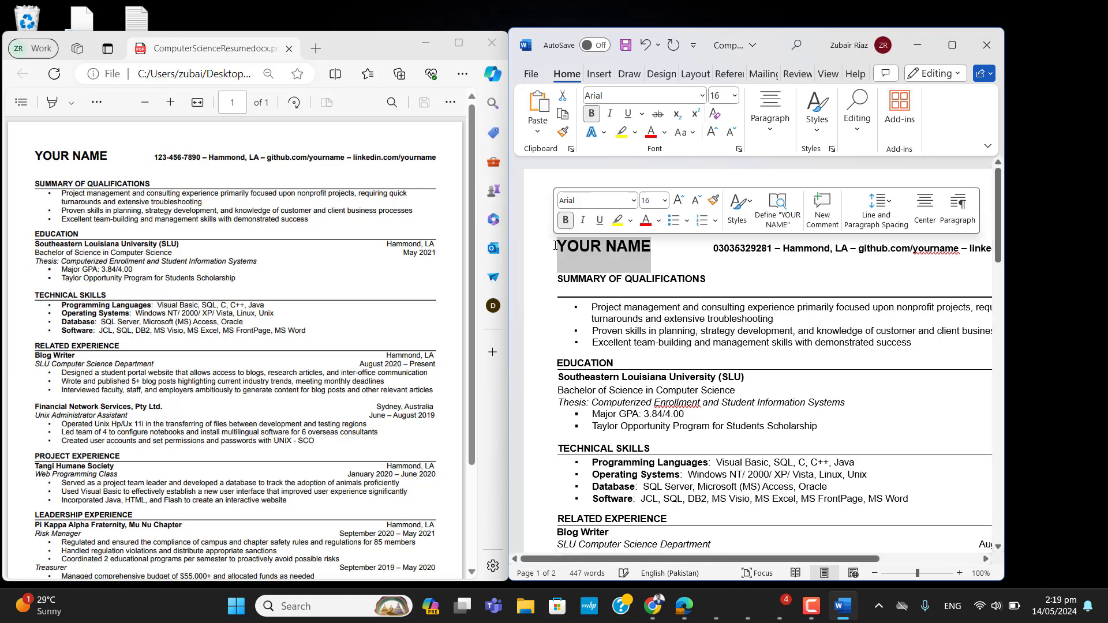
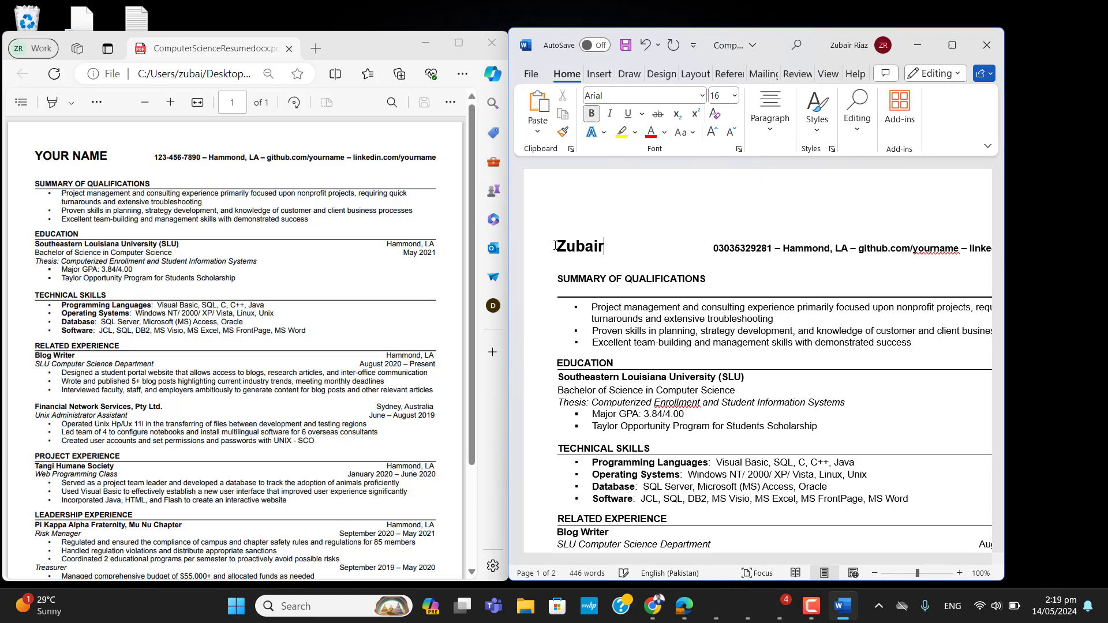
- Maximize Word alone, test deleting and undoing the word Unix, and scroll the resume
click(426, 43)
click(952, 44)
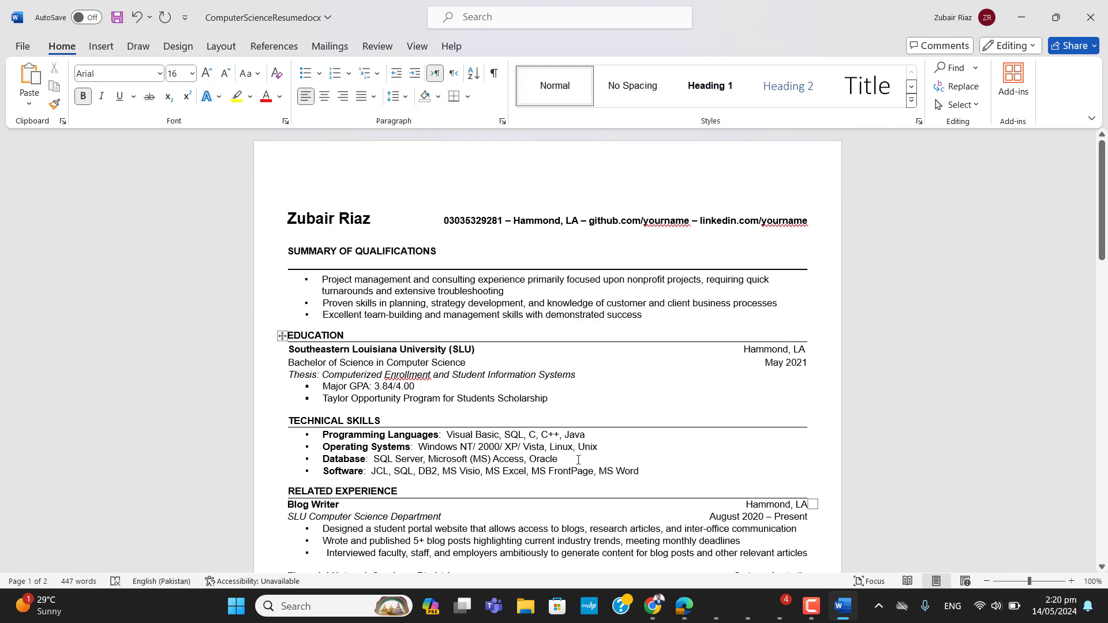
click(604, 452)
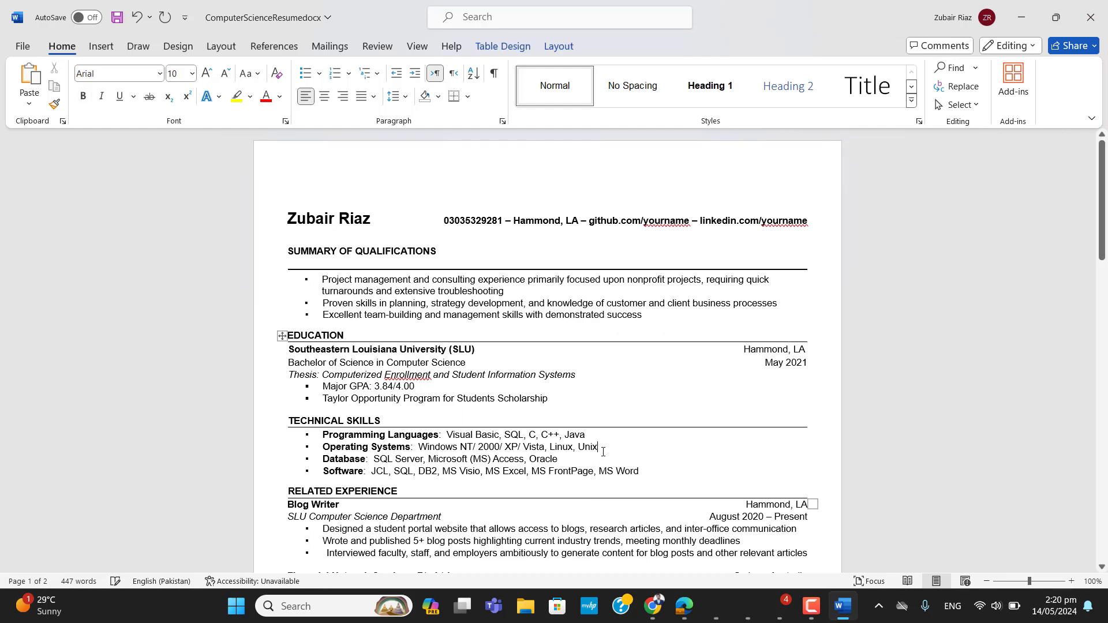
key(BackSpace)
key(BackSpace)
key(BackSpace)
key(BackSpace)
key(ctrl+z)
drag(1095, 223, 1106, 259)
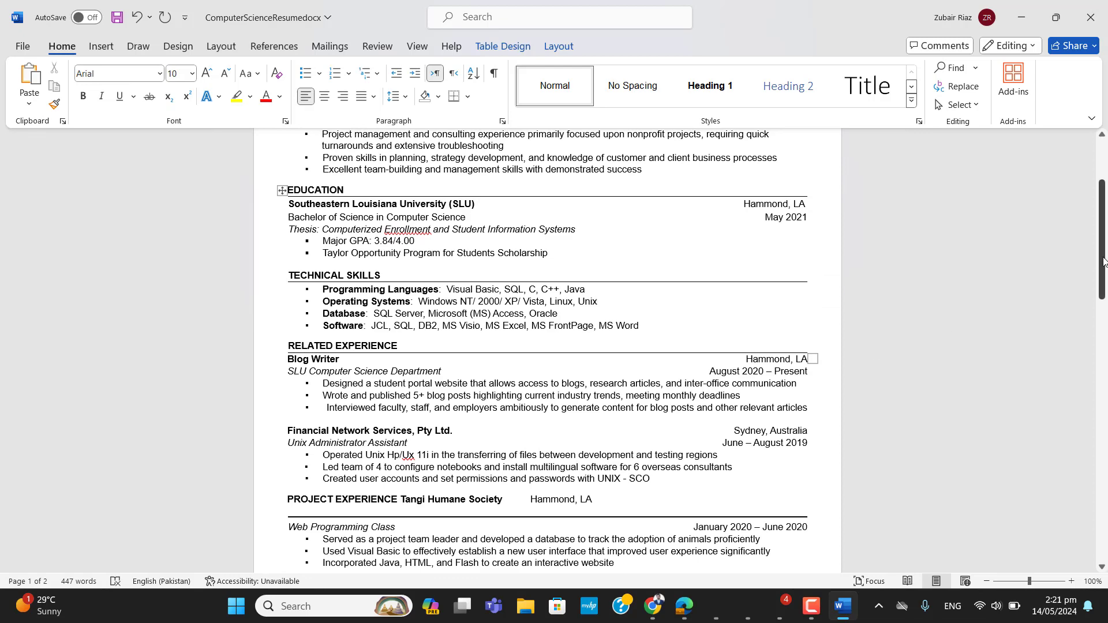
drag(1103, 260, 1104, 198)
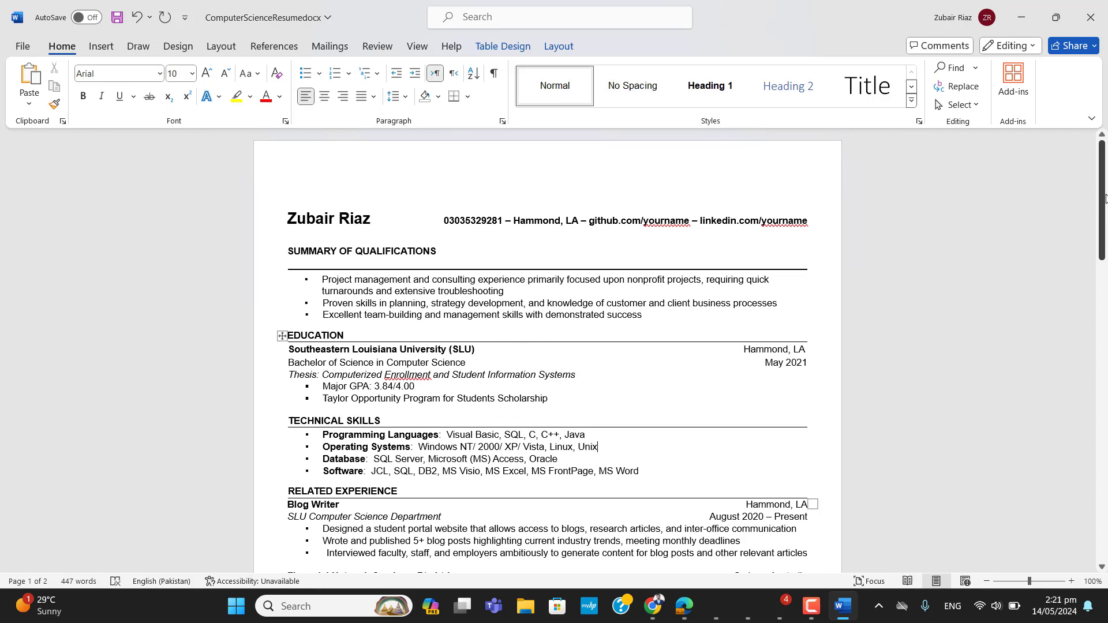